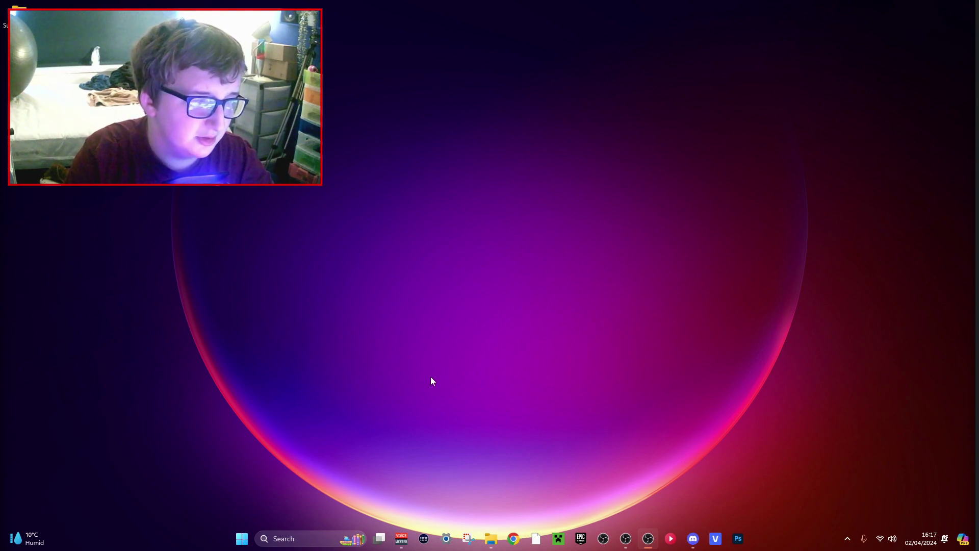
Open File Explorer, restore its window and snap it into a side-by-side two-window layout
click(490, 540)
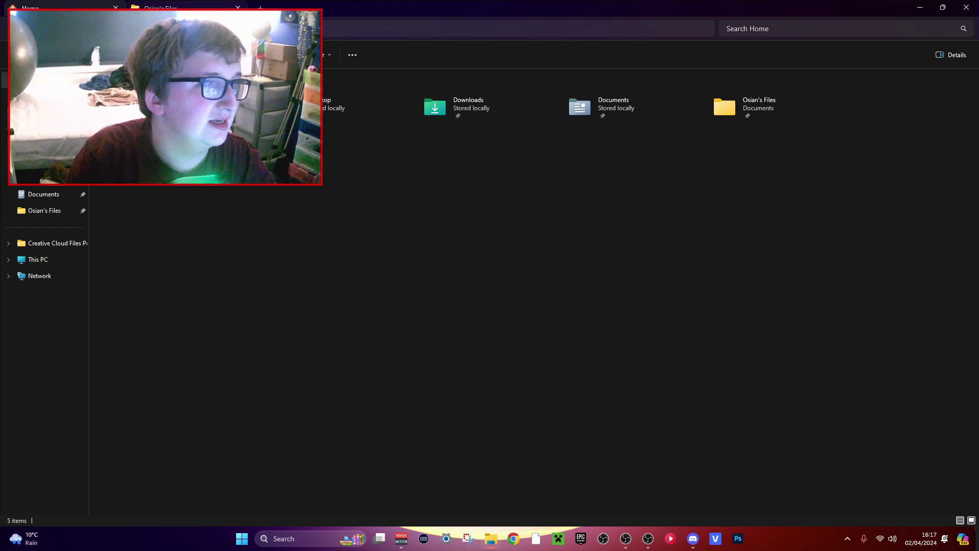
key(ctrl+Tab)
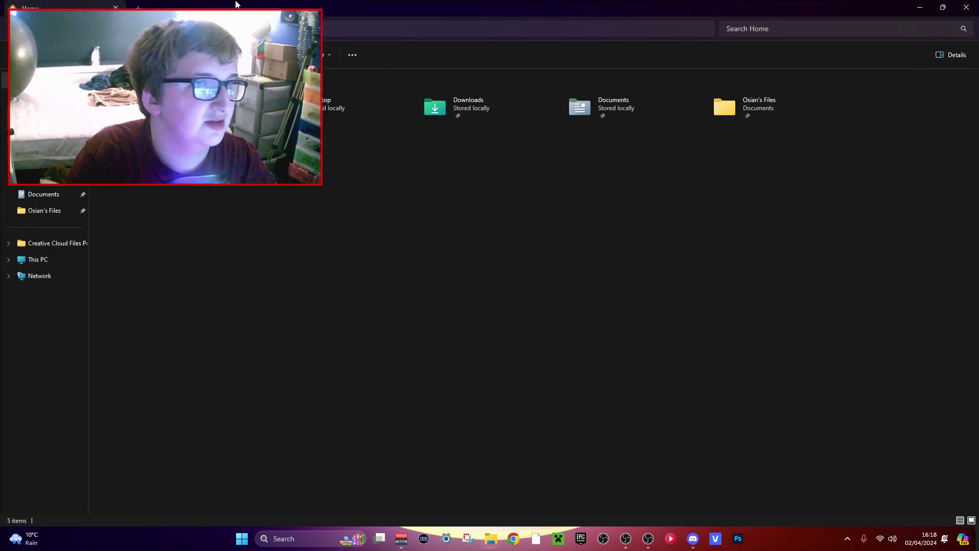
click(943, 7)
drag(247, 66, 337, 35)
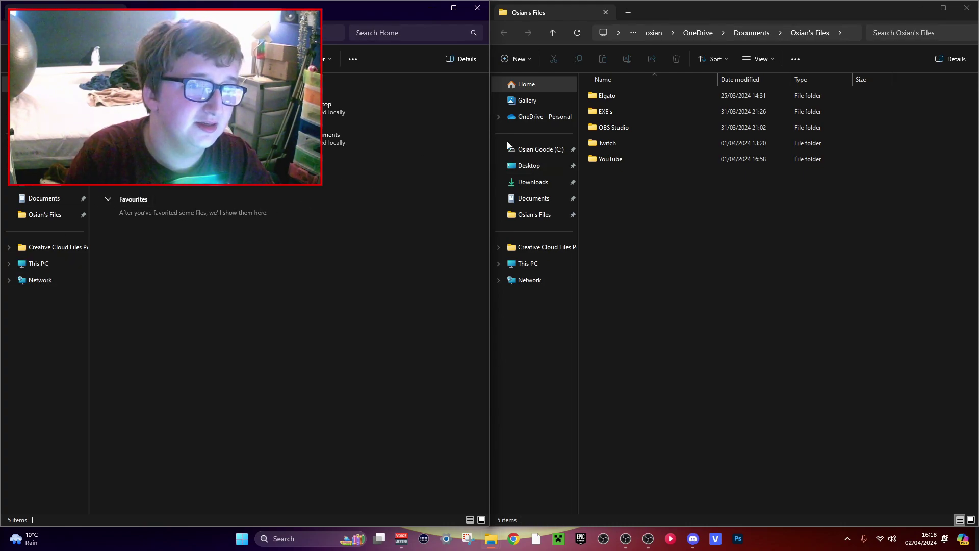
Return the right window to Home and browse the left window to C:\Program Files
click(536, 182)
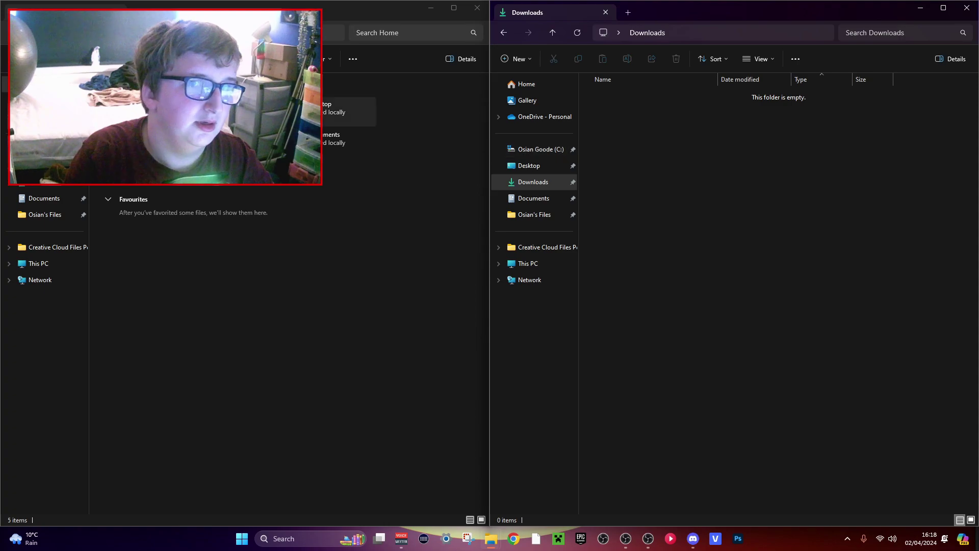
click(523, 84)
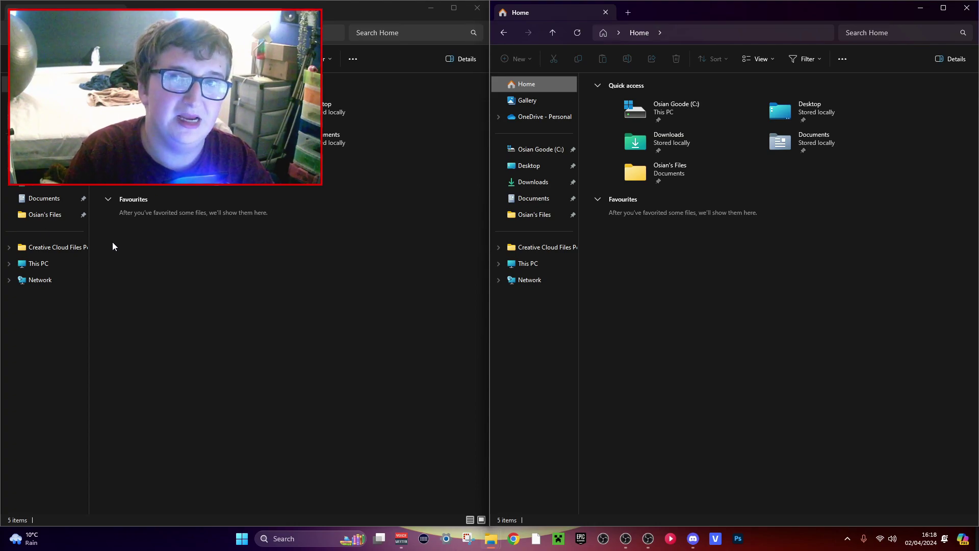
click(36, 264)
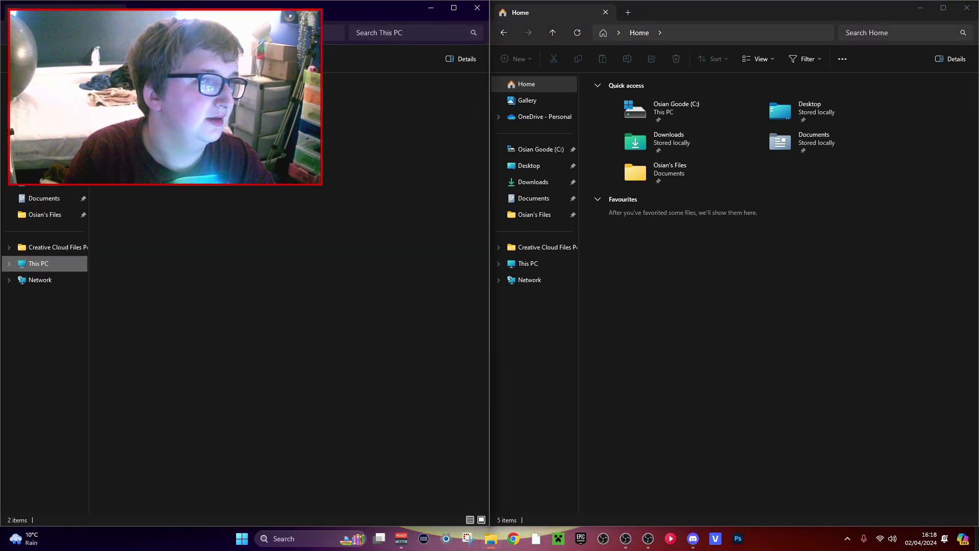
double_click(127, 95)
double_click(128, 158)
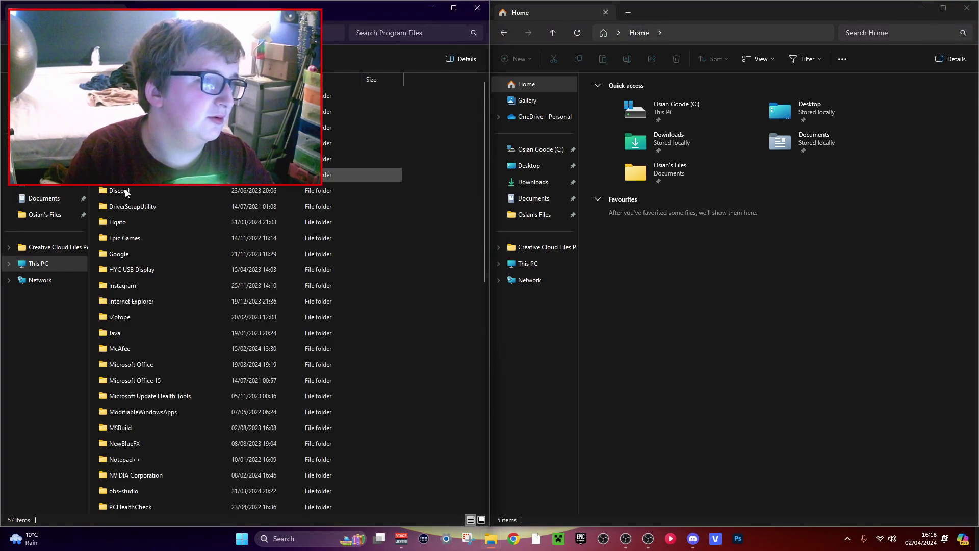
scroll(125, 192, down, 2)
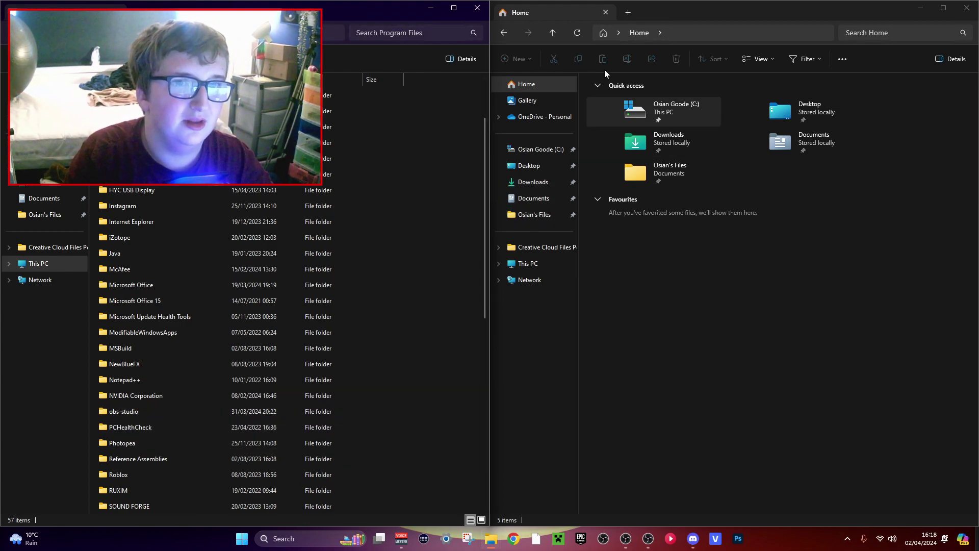
Create a new folder named Installs in the Documents personal files folder and open it
click(539, 215)
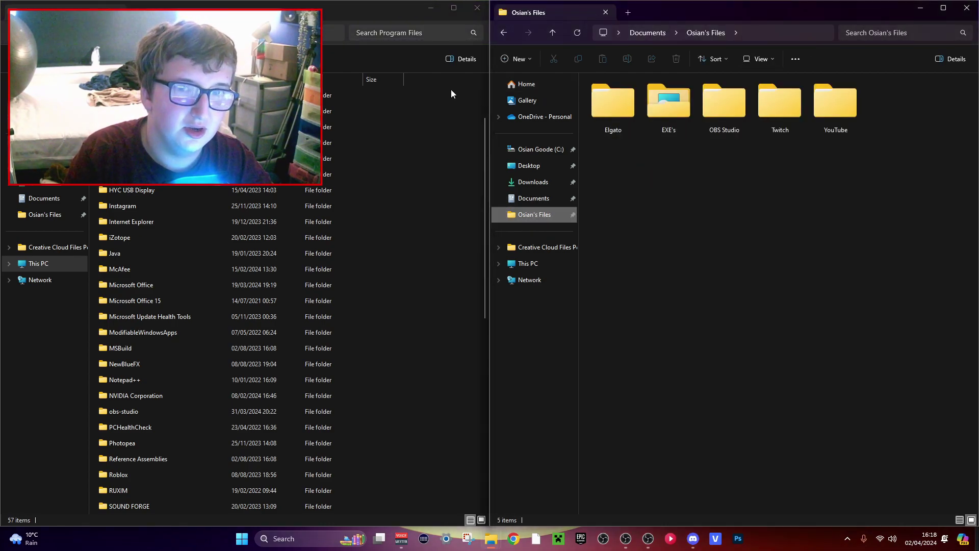
right_click(672, 240)
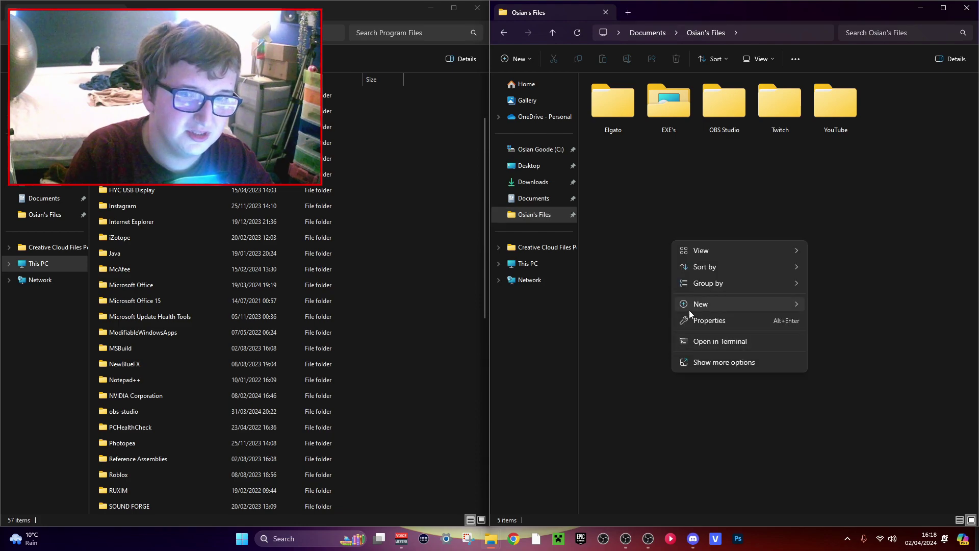
mouse_move(690, 310)
click(846, 304)
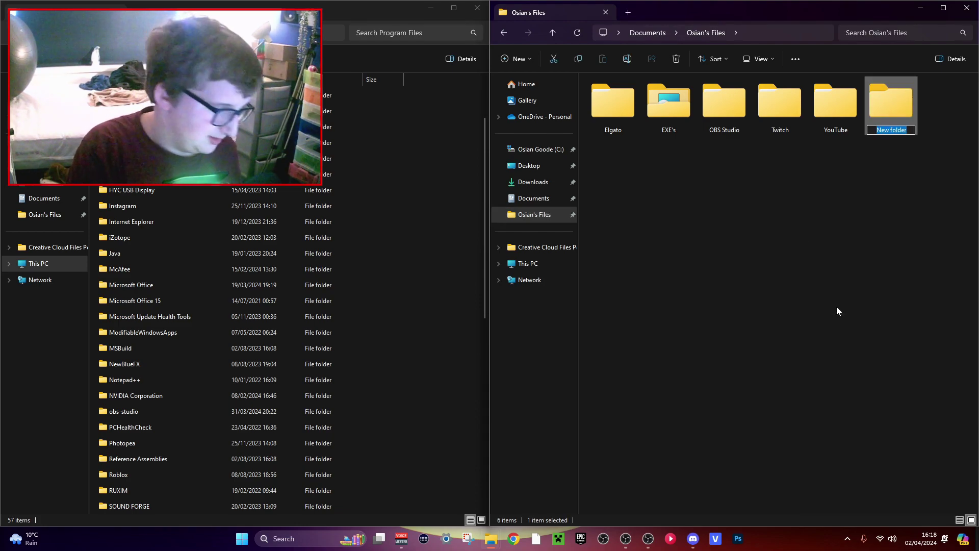
text(Int)
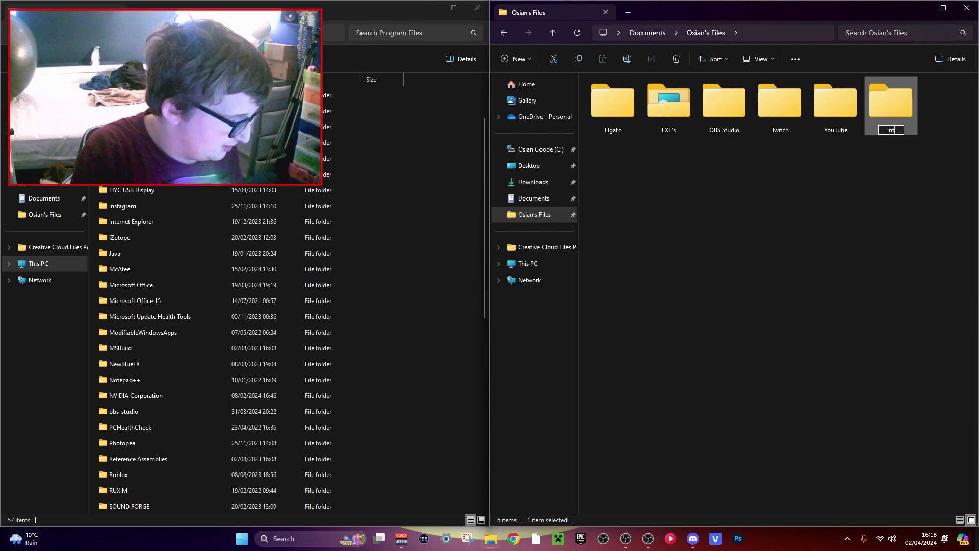
text(rallds)
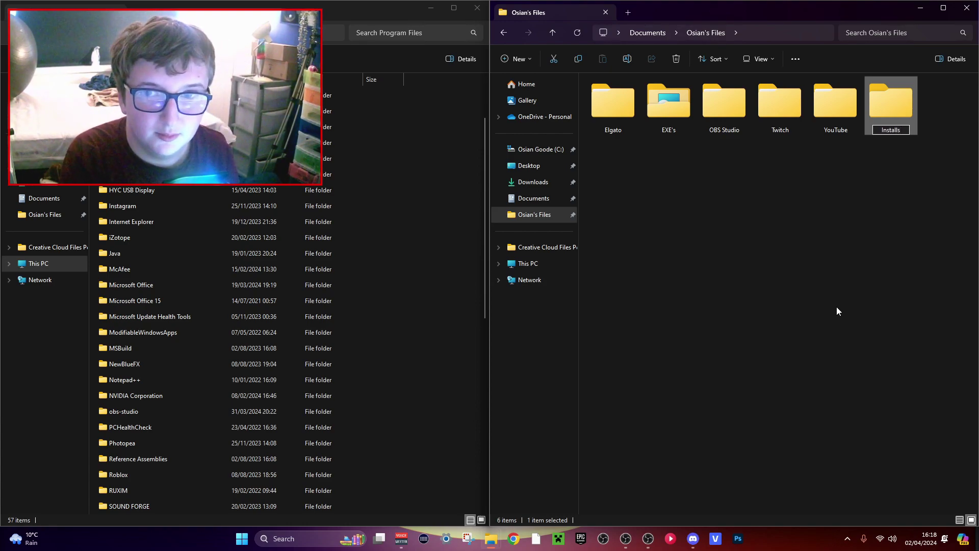
key(Return)
key(Return)
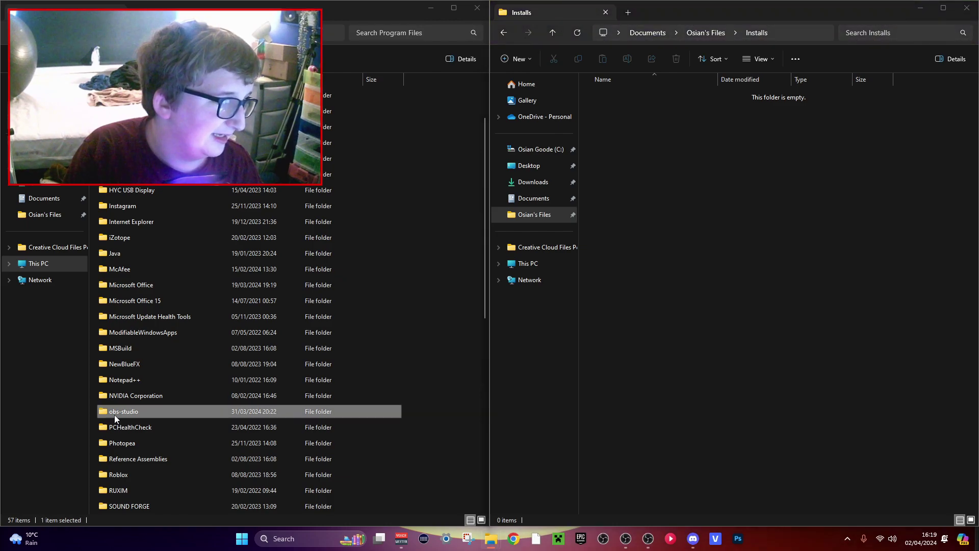
Copy the obs-studio folder from Program Files into the Installs folder
drag(114, 415, 696, 186)
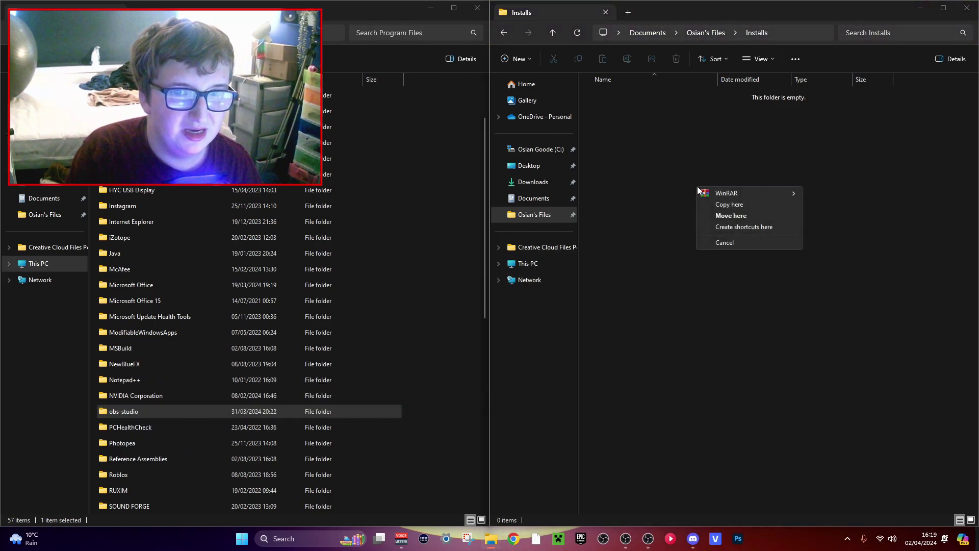
click(723, 205)
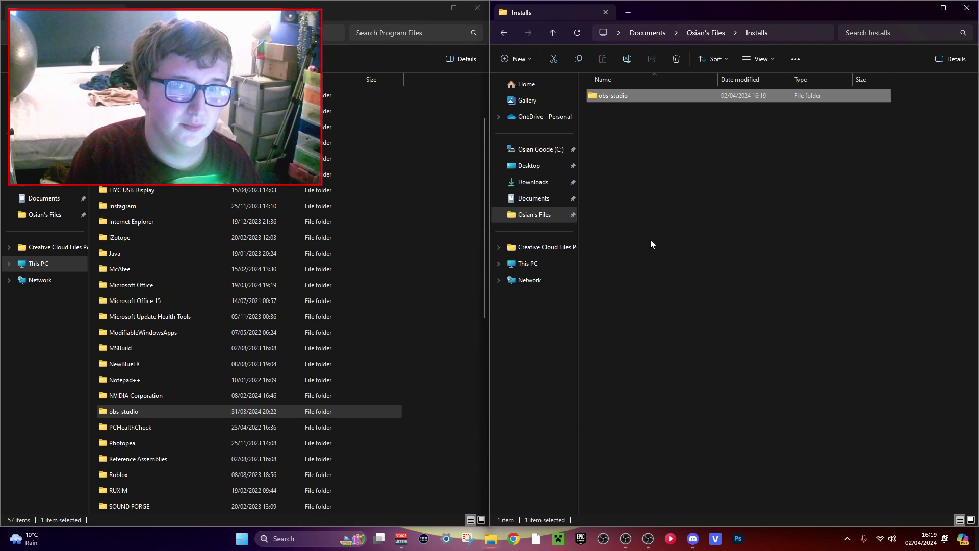
Close the Program Files window, maximize Installs and open the copied folder's properties
click(481, 10)
drag(714, 9, 634, 68)
double_click(634, 68)
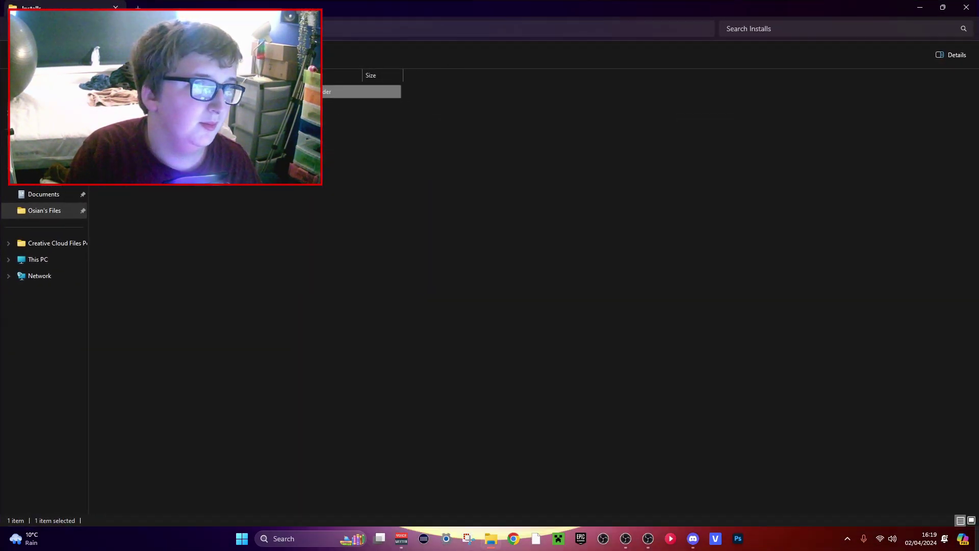
right_click(201, 94)
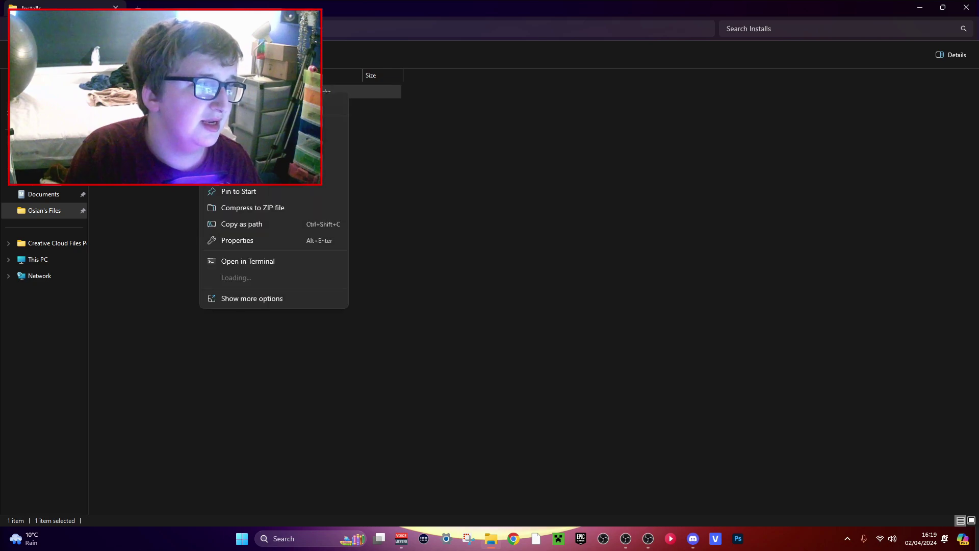
click(229, 244)
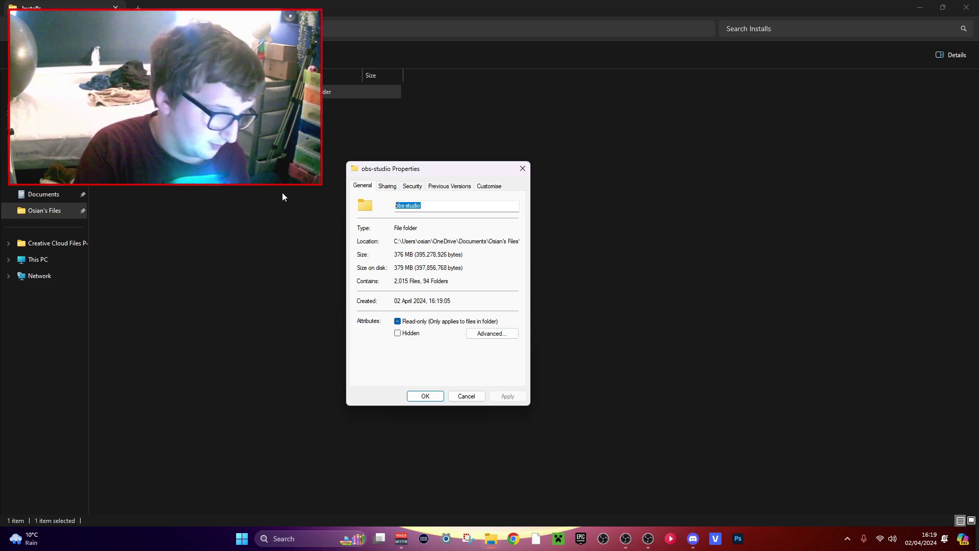
Rename the copy to '1. OBS Studio - Tutorial (Display)' and copy the name without its number
text(OBS Studio)
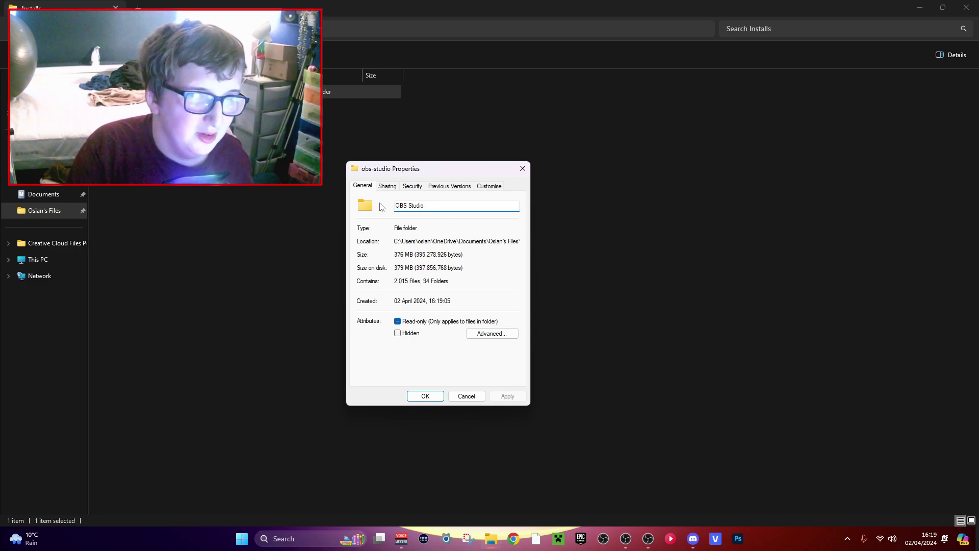
click(400, 205)
text(1.)
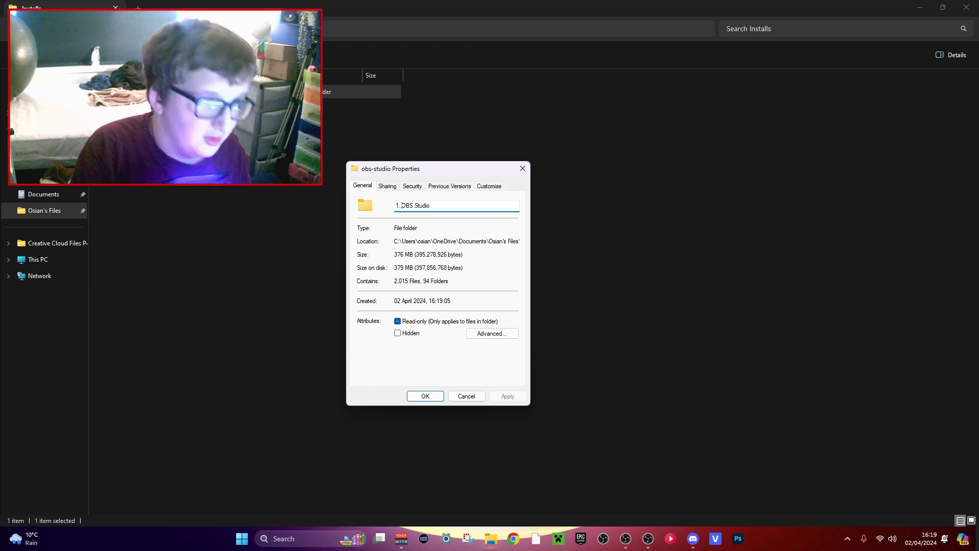
click(459, 204)
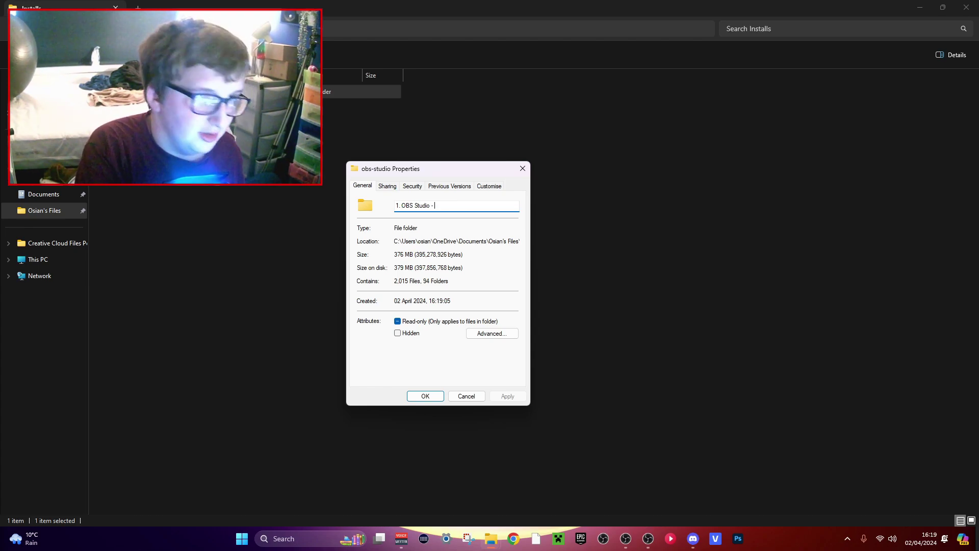
text(- )
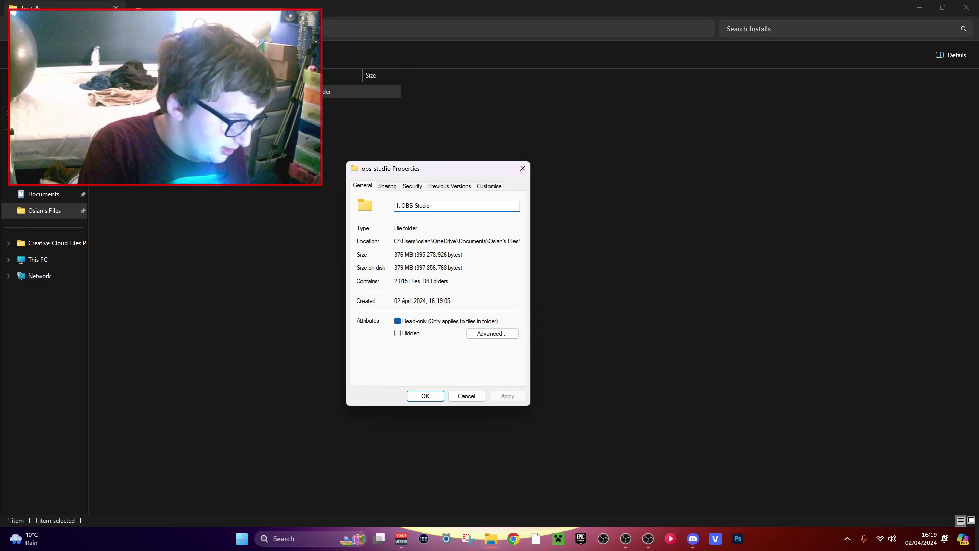
text(Tutorial (Display)
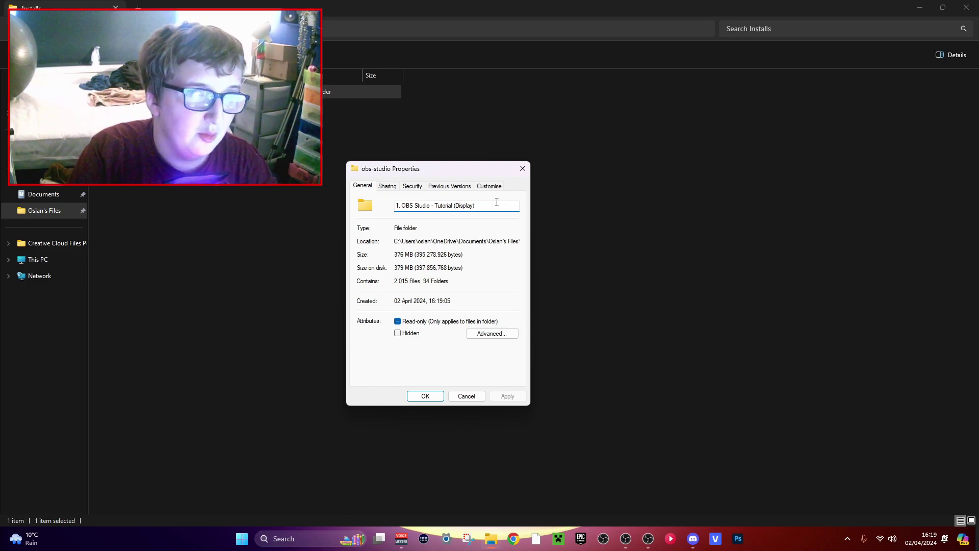
drag(476, 205, 401, 206)
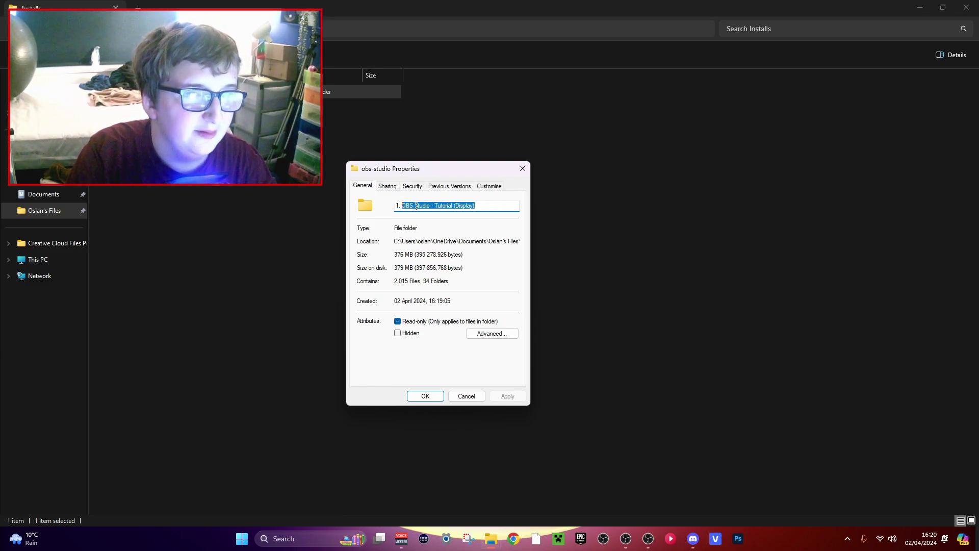
right_click(416, 205)
click(442, 239)
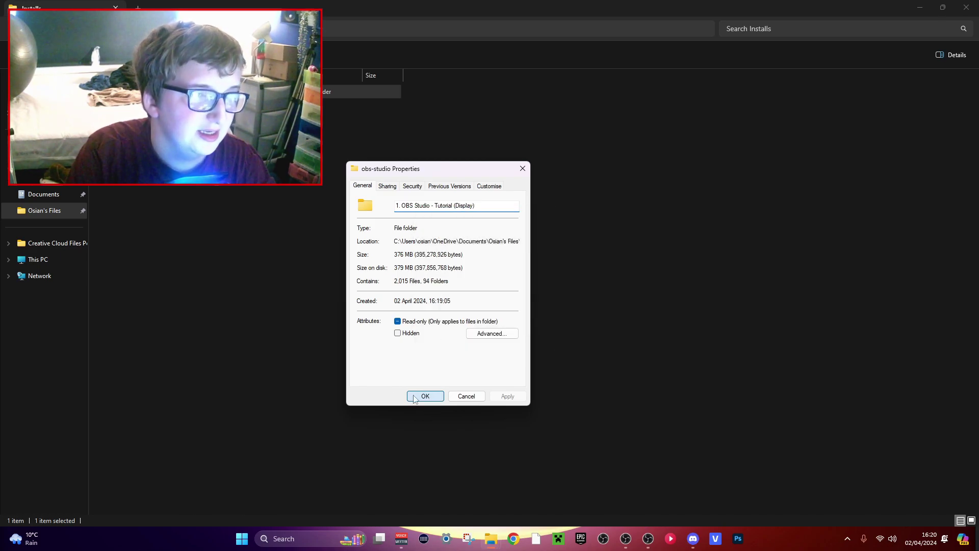
key(Escape)
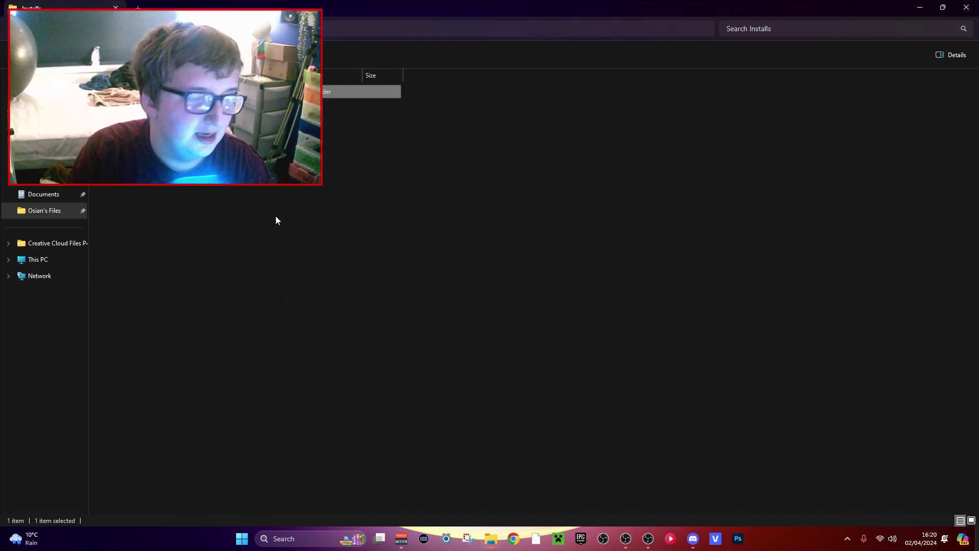
Open the renamed folder's bin\64bit, pin obs64 to the taskbar and show the desktop
key(Return)
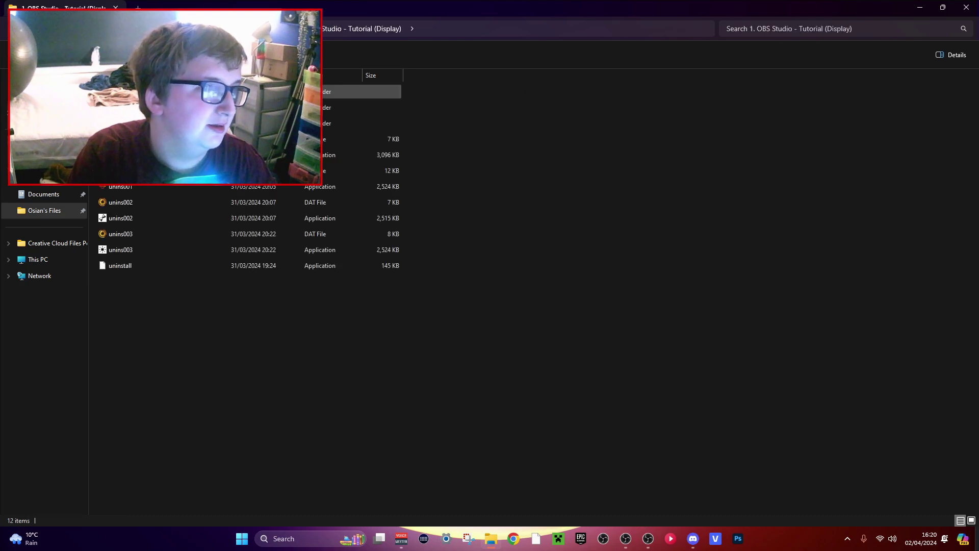
key(Return)
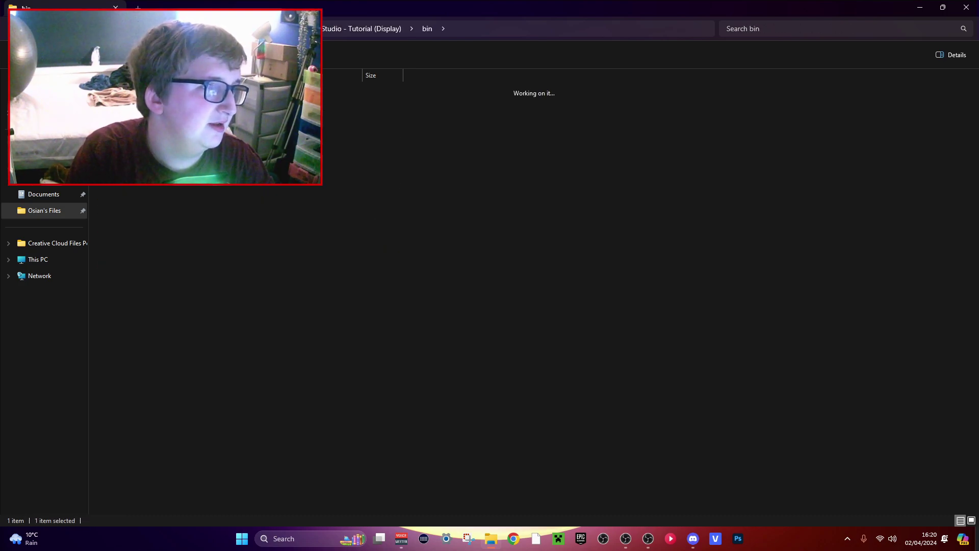
key(Return)
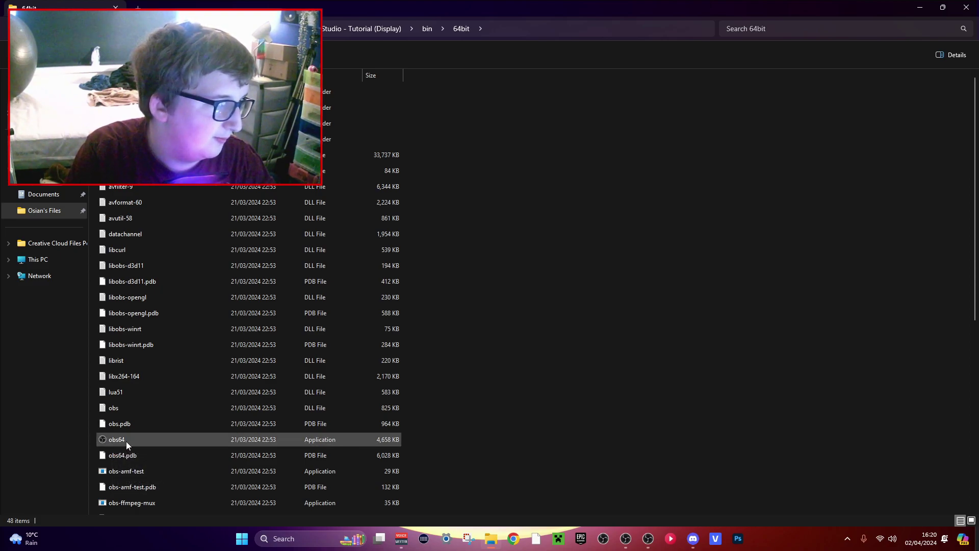
drag(114, 442, 754, 538)
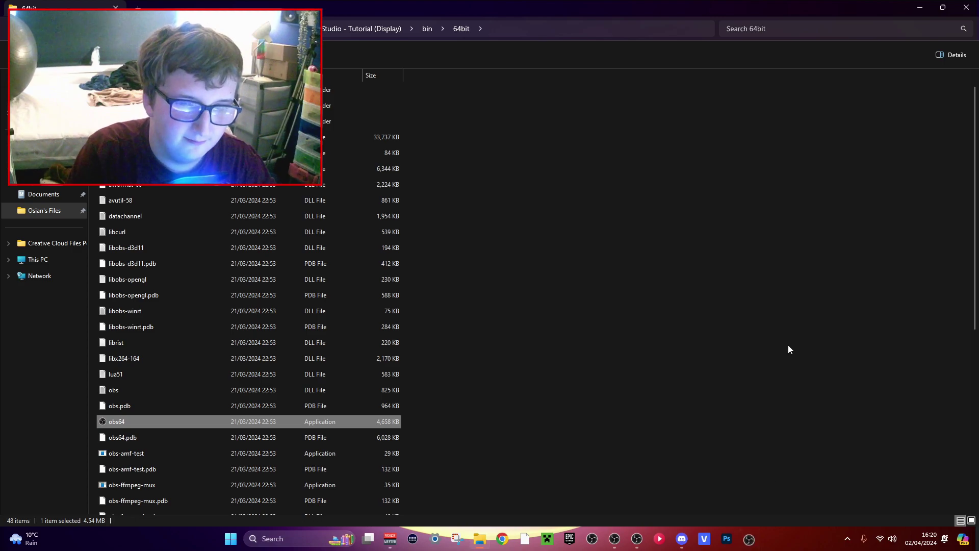
key(super+d)
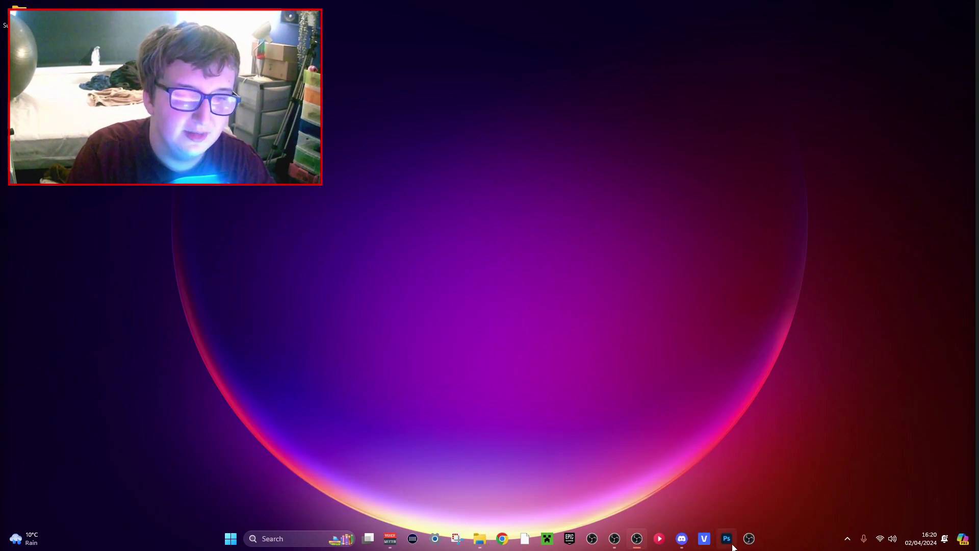
Rename the pinned OBS shortcut to 'OBS Studio - Tutorial (Display)' in its Properties
right_click(750, 546)
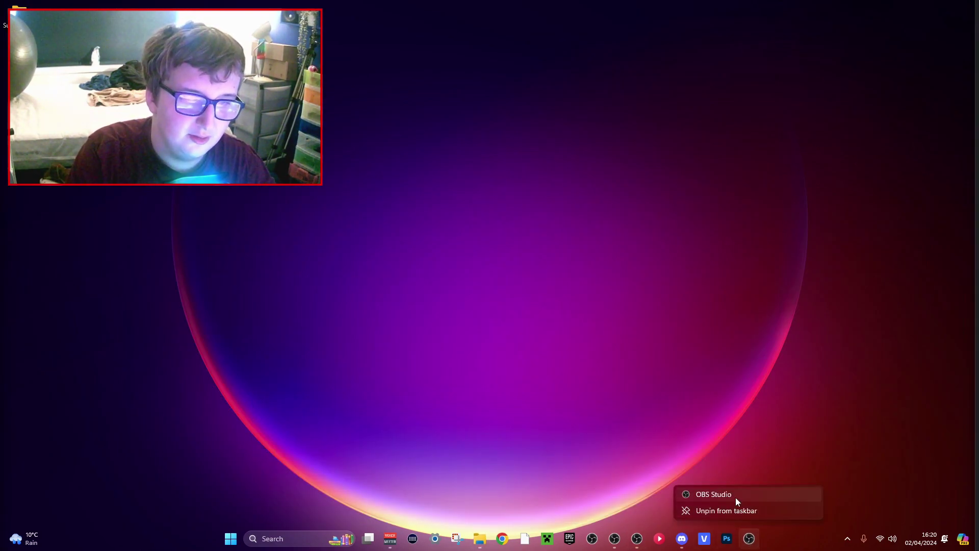
right_click(735, 495)
click(752, 490)
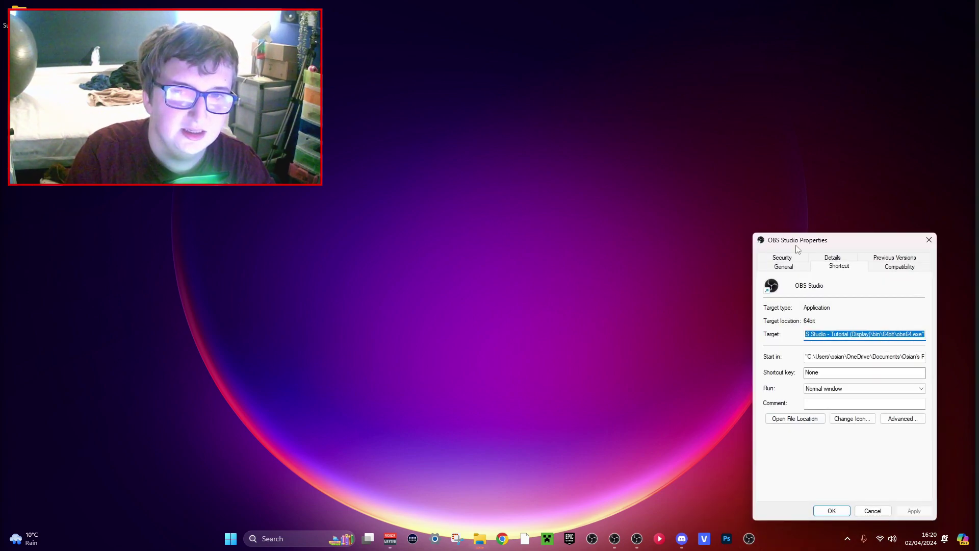
drag(792, 250, 590, 196)
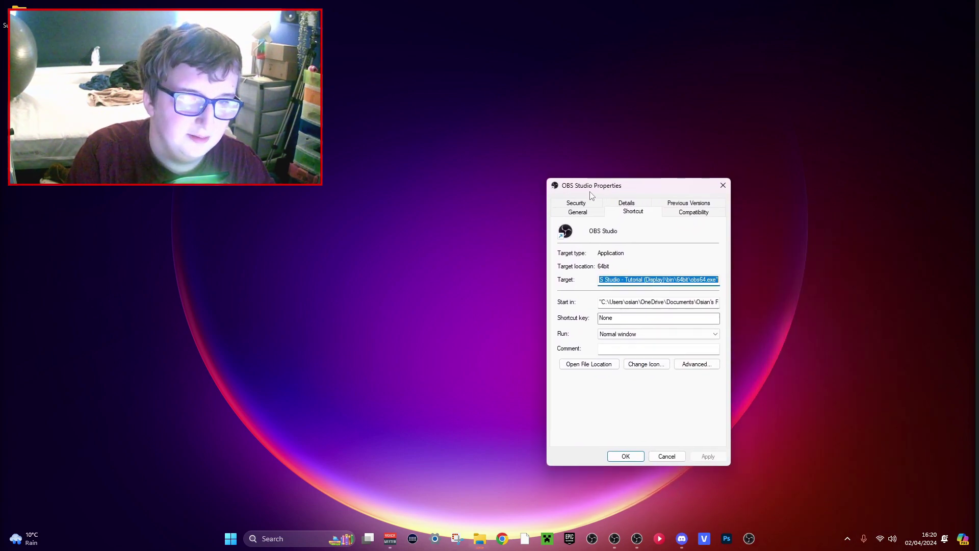
click(566, 217)
drag(640, 235, 448, 216)
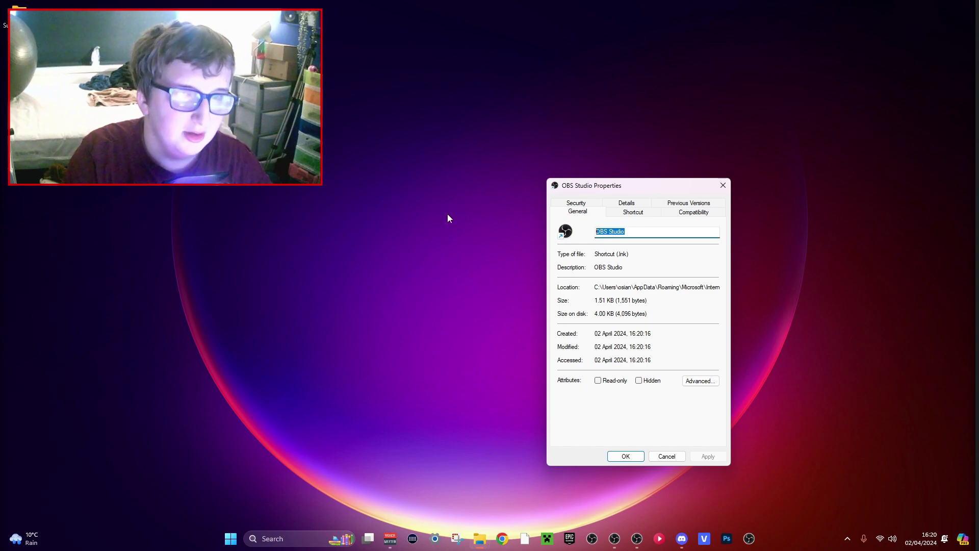
key(ctrl+v)
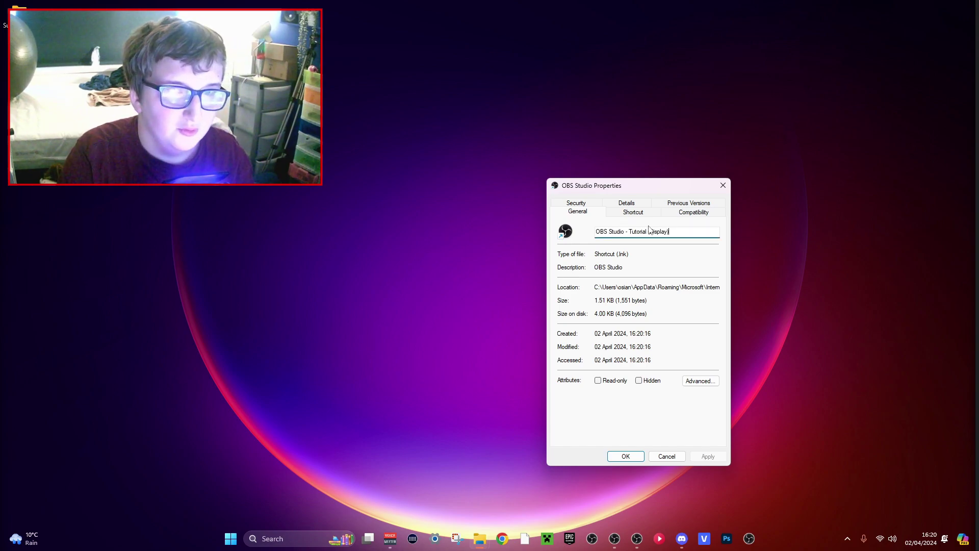
click(627, 457)
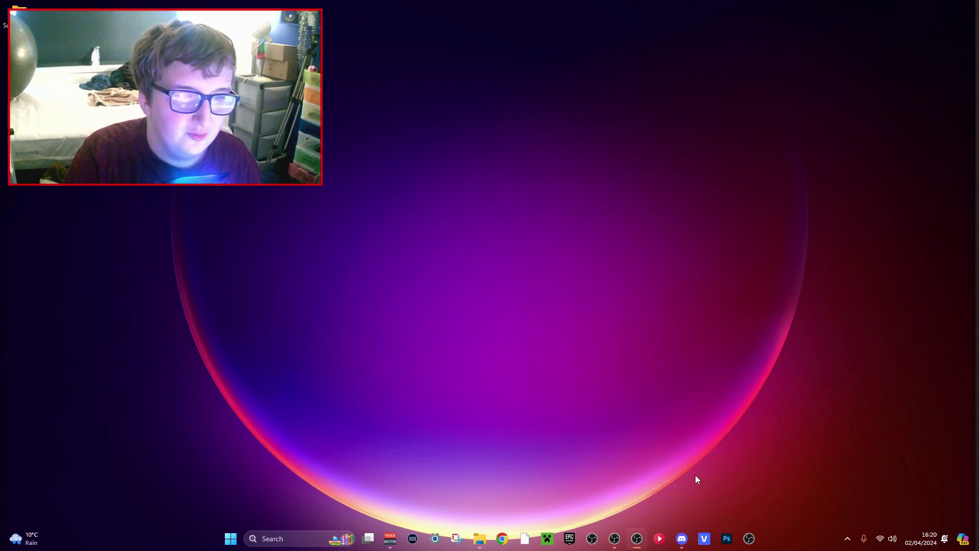
Launch OBS from the pinned shortcut, then exit the running Streaming-profile instance
click(759, 535)
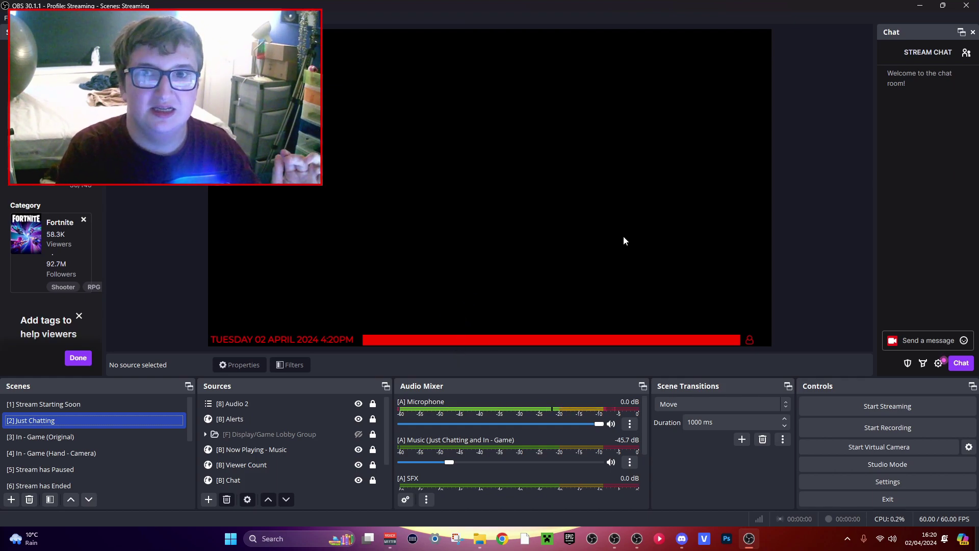
click(966, 5)
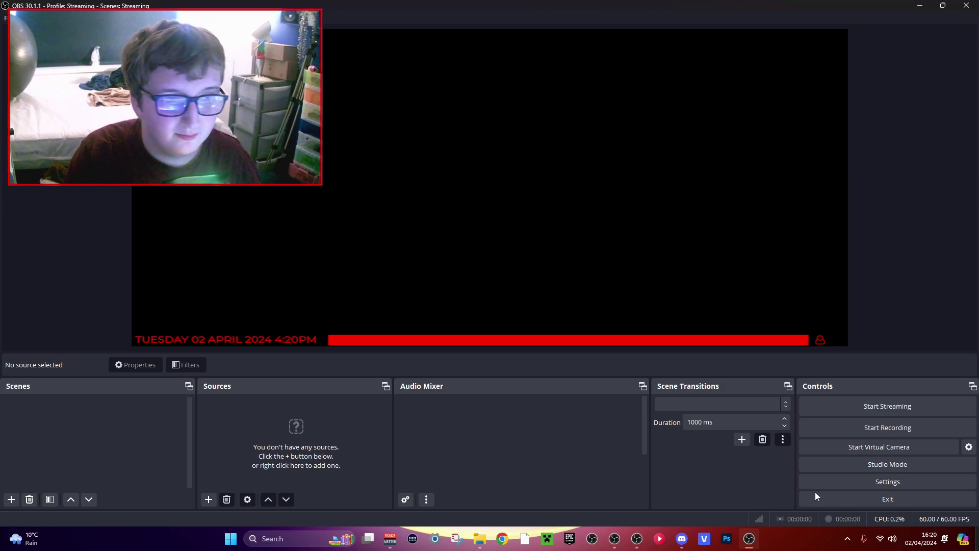
mouse_move(749, 538)
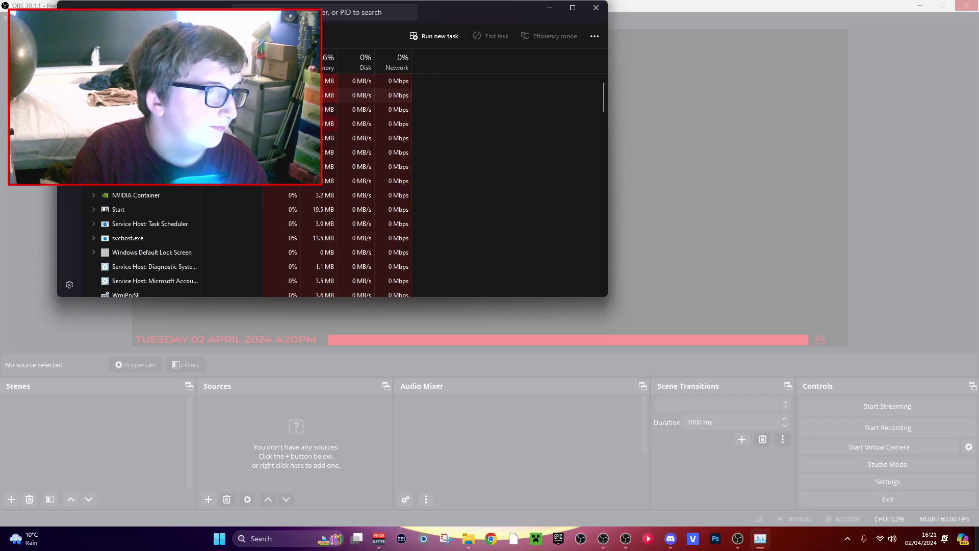
Find and end the lingering OBS process in Task Manager
scroll(235, 240, down, 3)
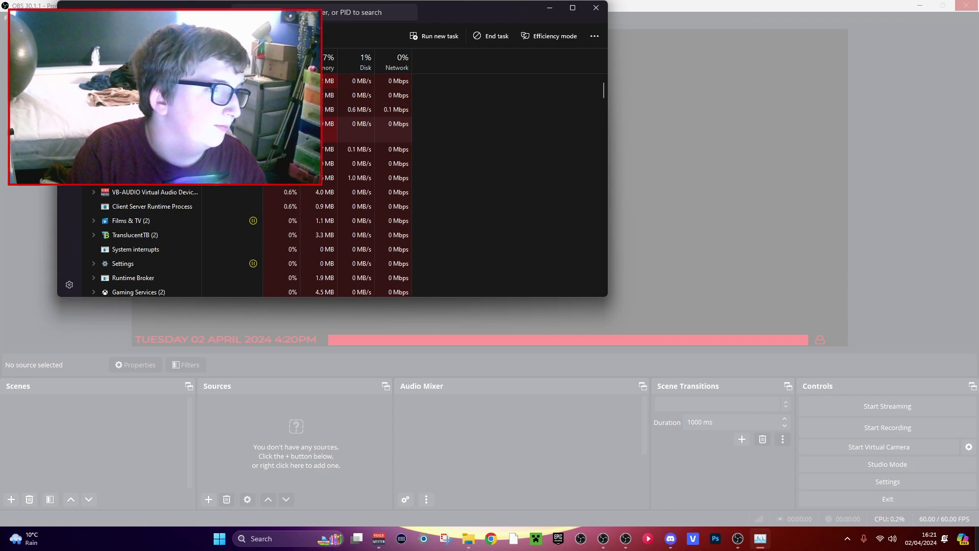
key(super+d)
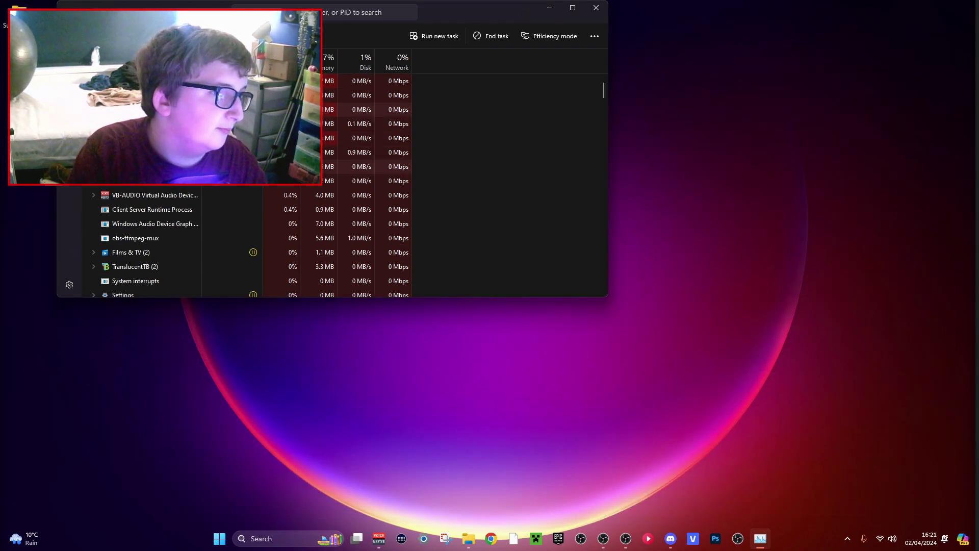
Close Task Manager, then append --portable to the renamed OBS shortcut's Target and apply
click(596, 8)
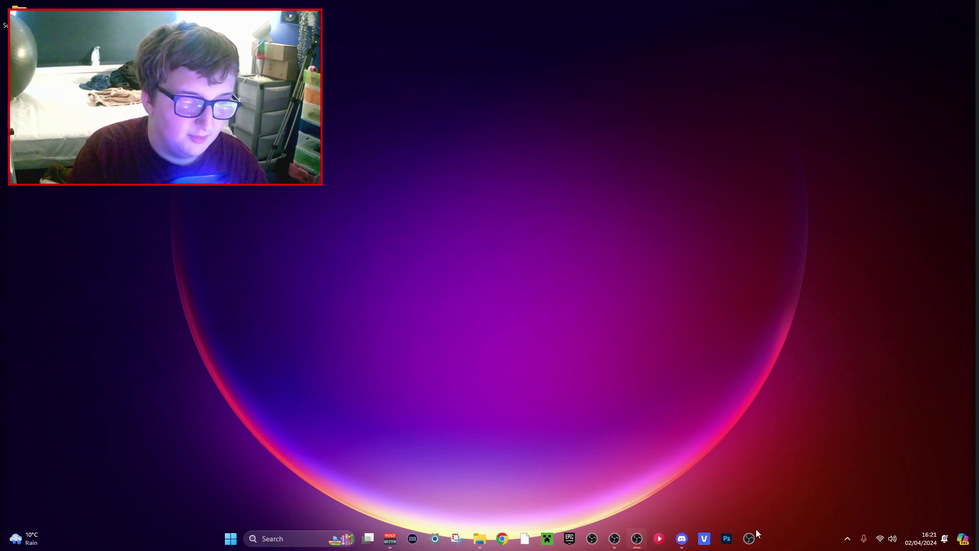
right_click(749, 544)
right_click(726, 493)
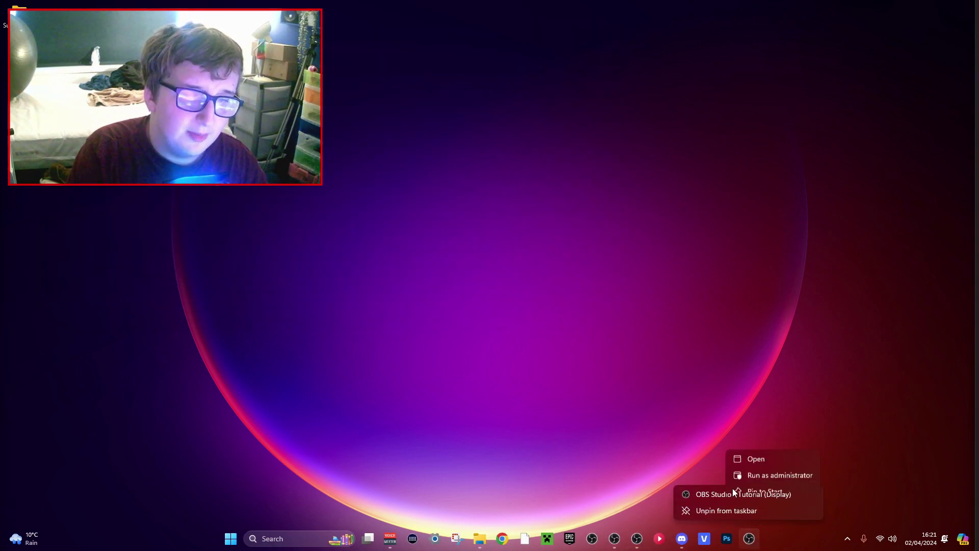
click(764, 482)
drag(785, 238, 575, 200)
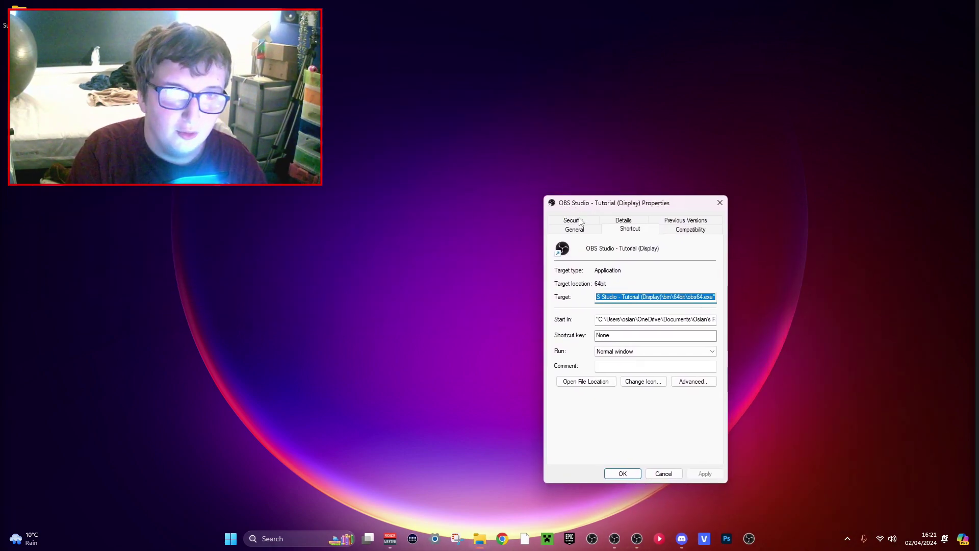
click(716, 297)
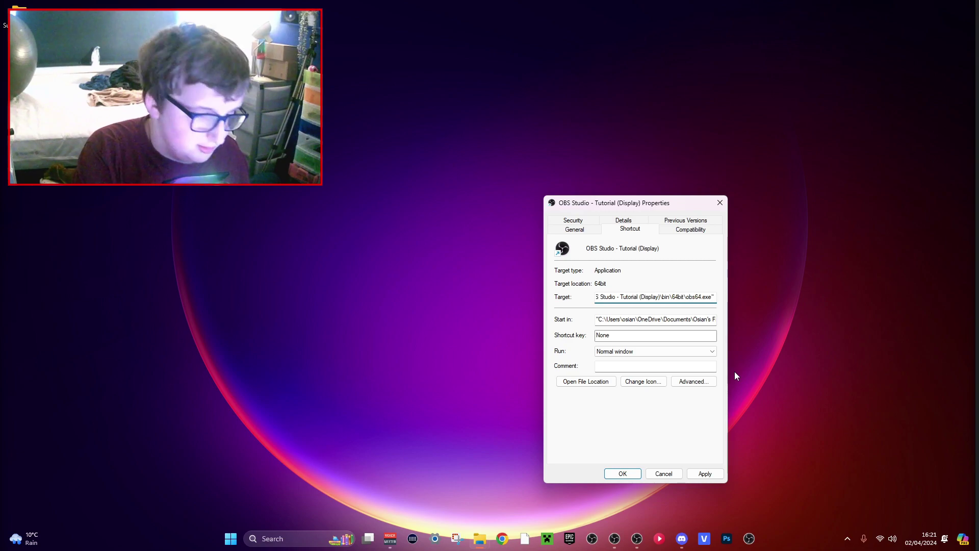
text(--)
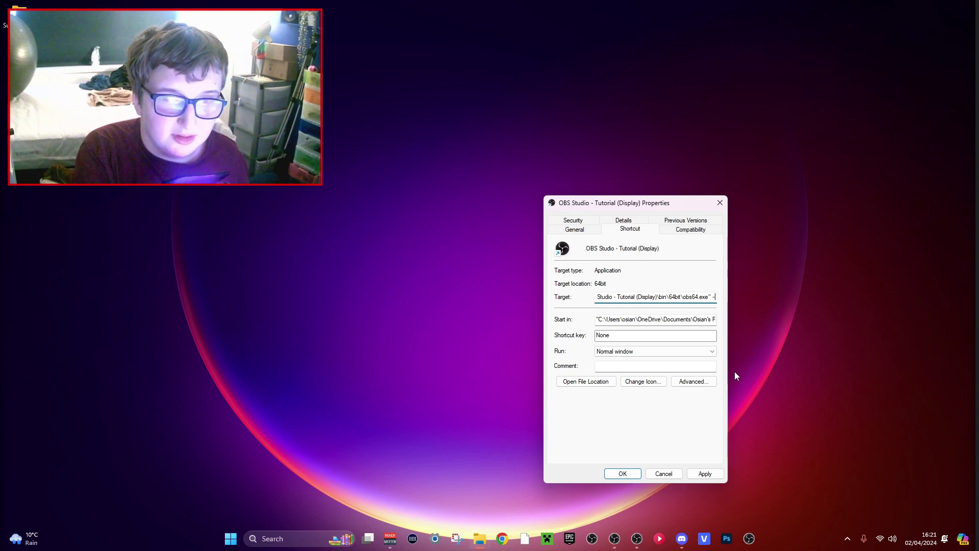
text(por)
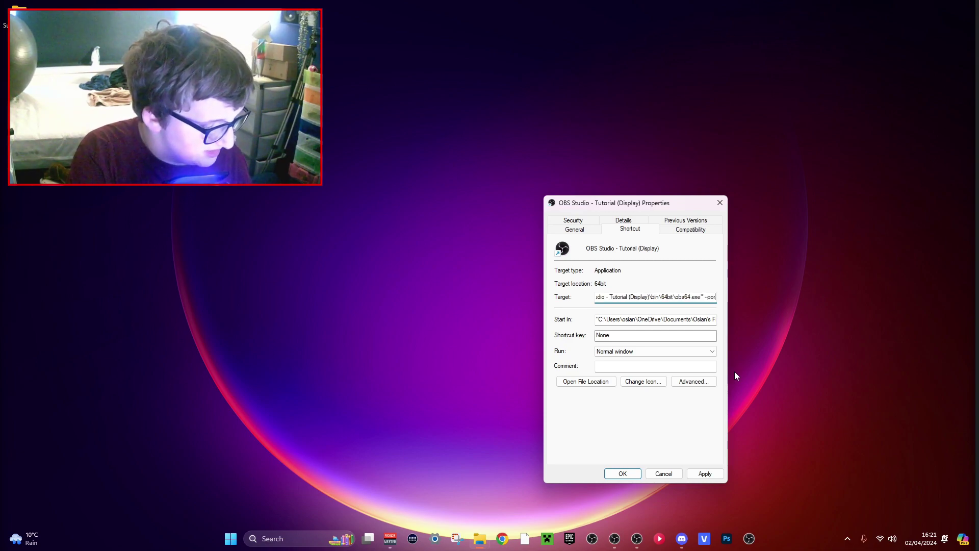
text(table)
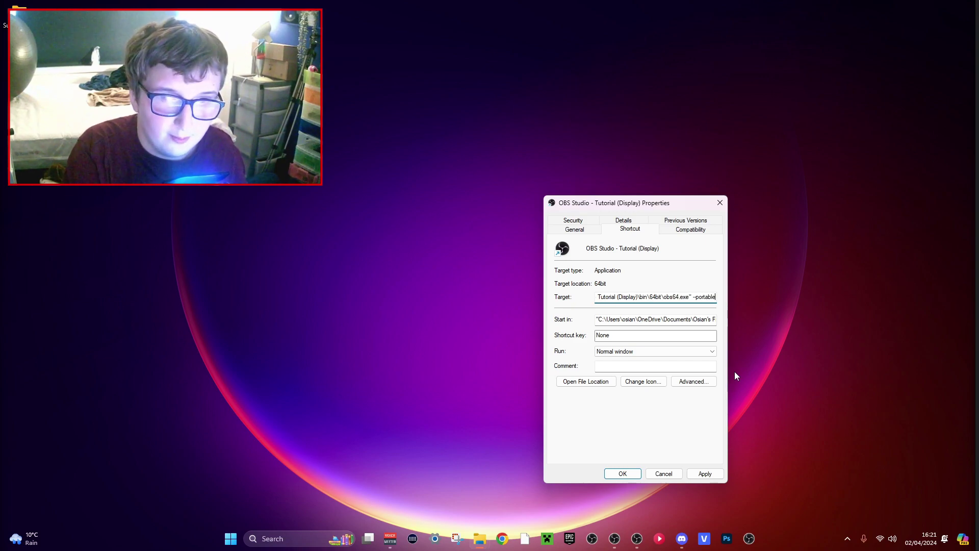
click(705, 473)
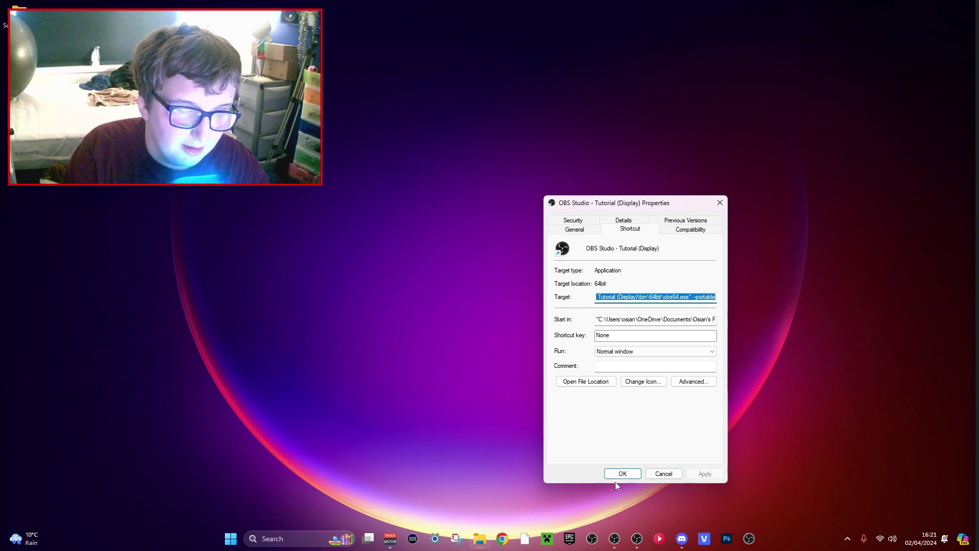
click(620, 474)
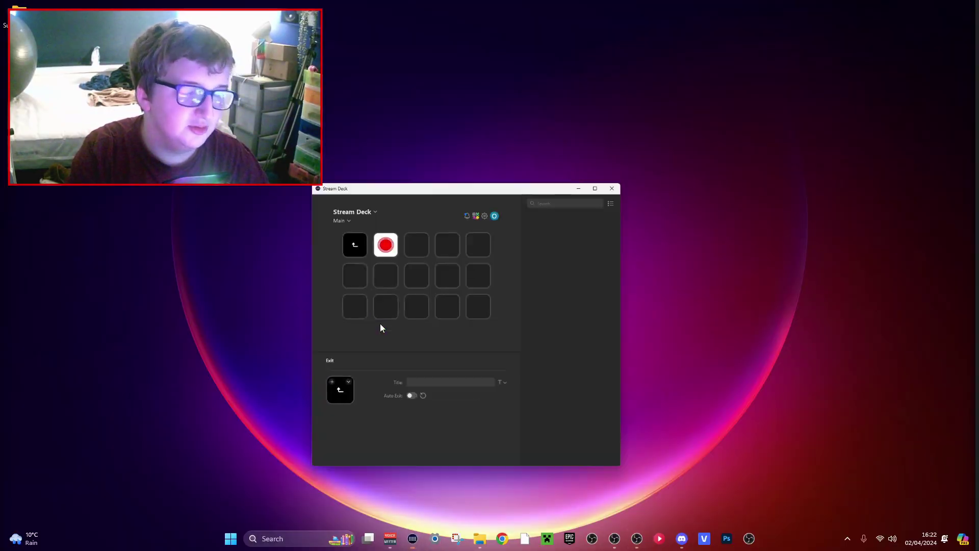
Select the empty third key and filter the action list to show only OBS Studio
click(325, 105)
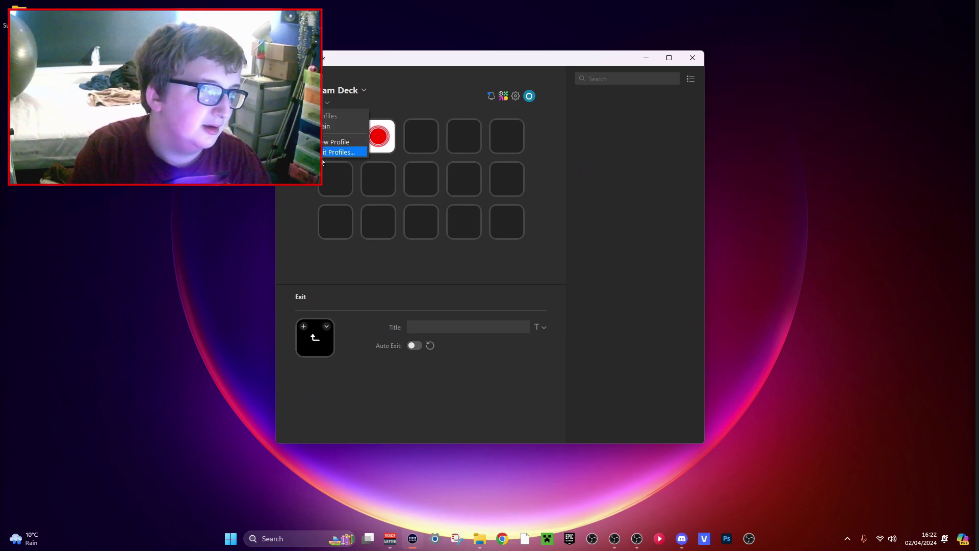
click(447, 138)
click(418, 136)
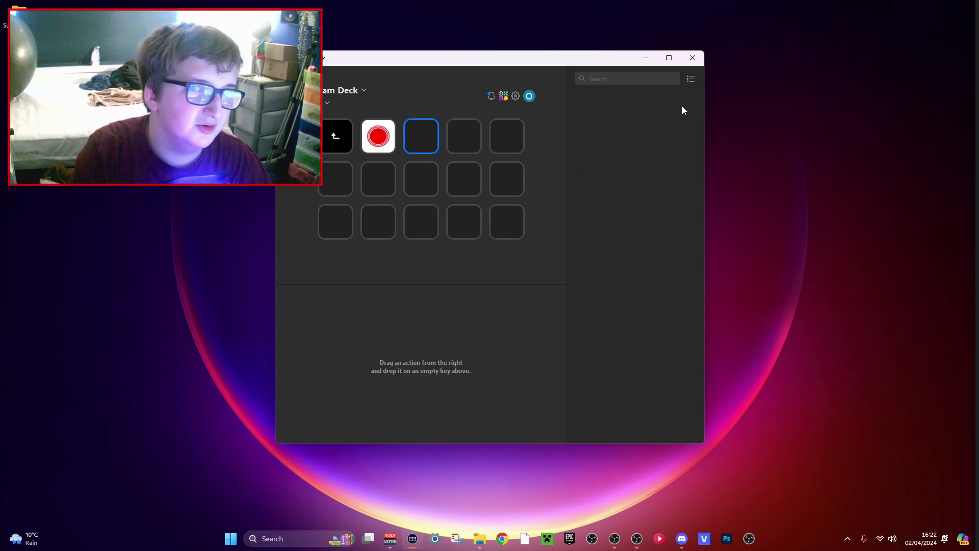
click(690, 80)
scroll(587, 399, down, 4)
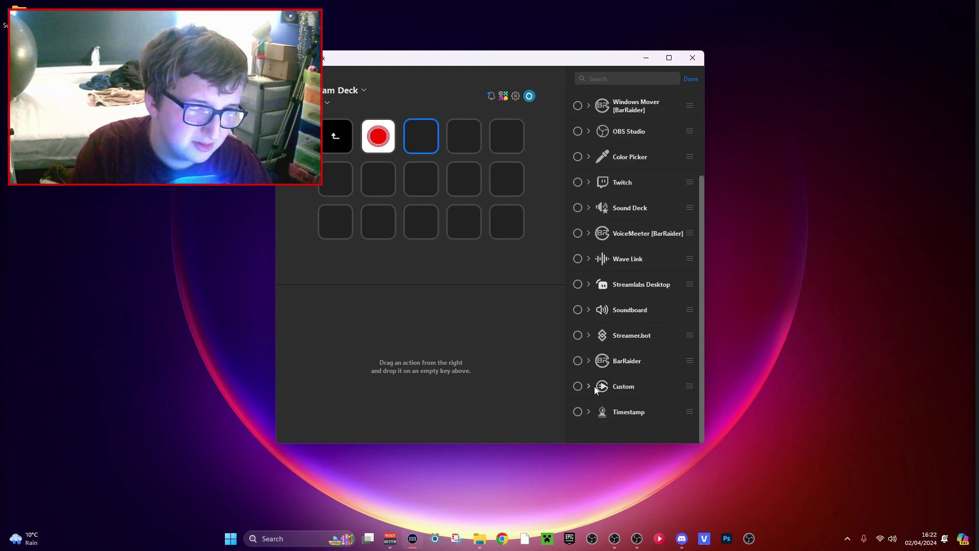
scroll(596, 390, up, 4)
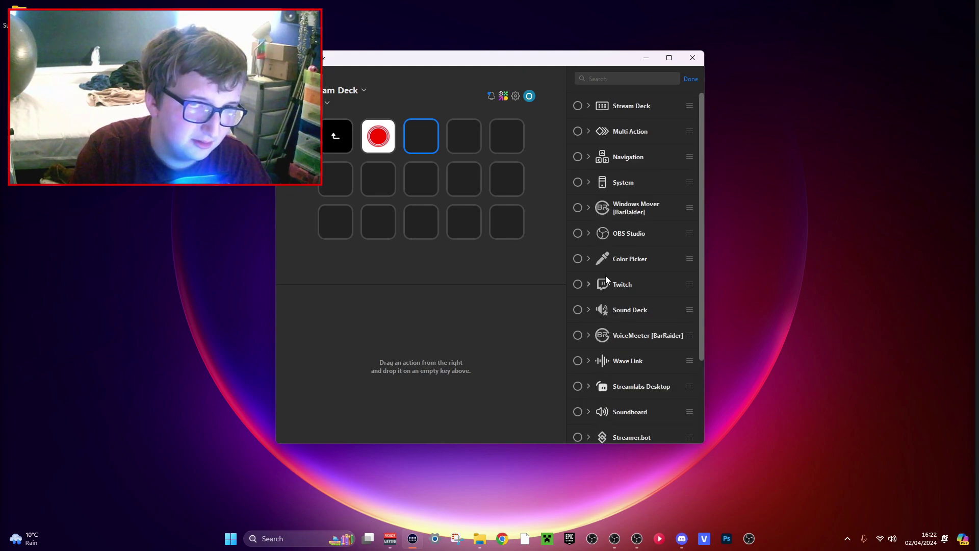
click(691, 79)
Assign the OBS Studio Record action to the third key
click(615, 106)
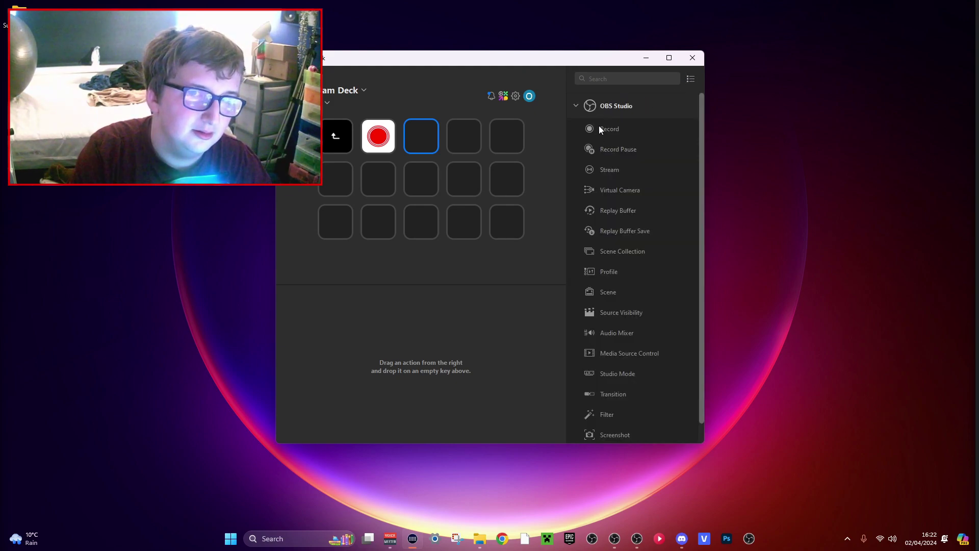
drag(599, 128, 424, 134)
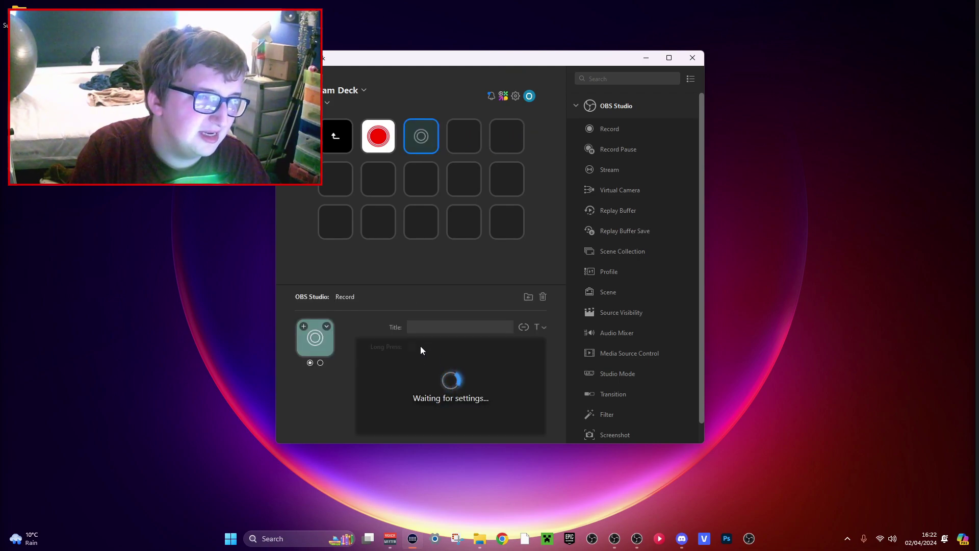
click(443, 327)
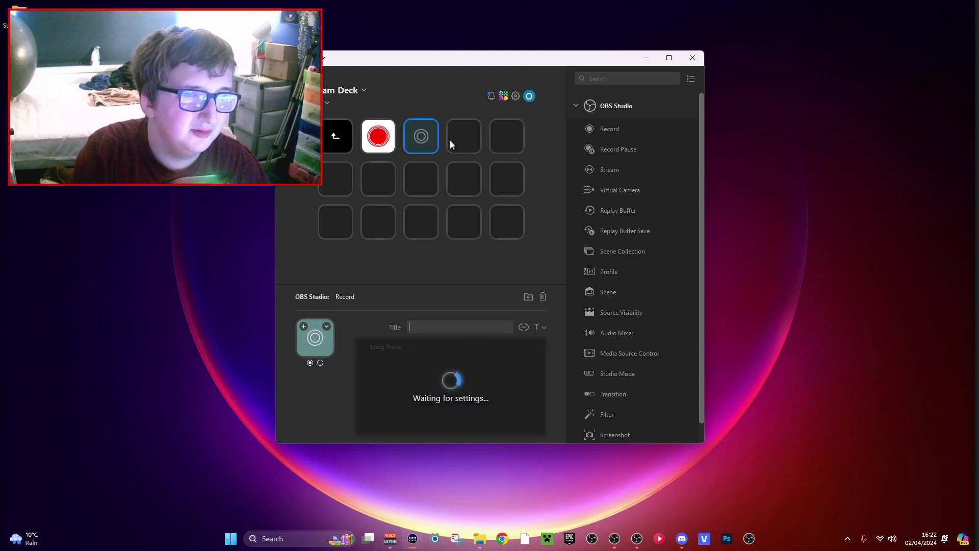